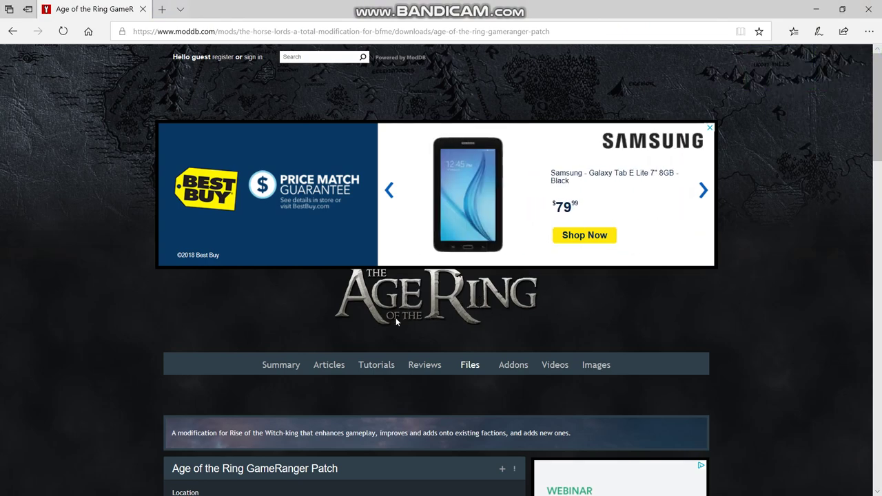
# Examine the Age of the Ring GameRanger Patch download page, including the file details, download link and description.
pyautogui.scroll(-3, 369, 320)
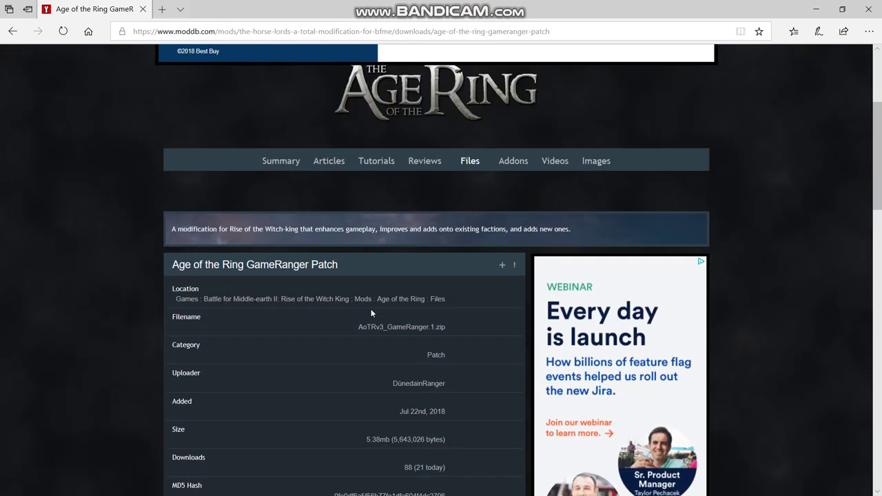
pyautogui.scroll(-2, 371, 312)
pyautogui.scroll(2, 371, 310)
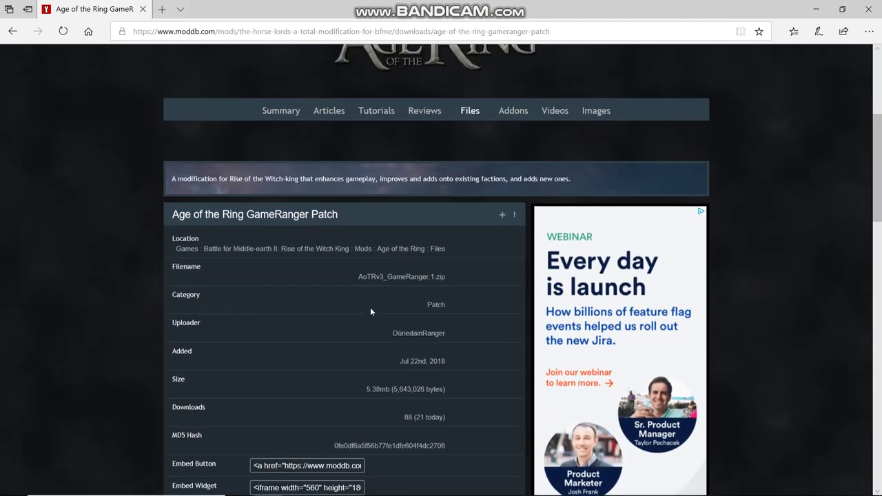
pyautogui.scroll(1, 396, 261)
pyautogui.scroll(2, 374, 290)
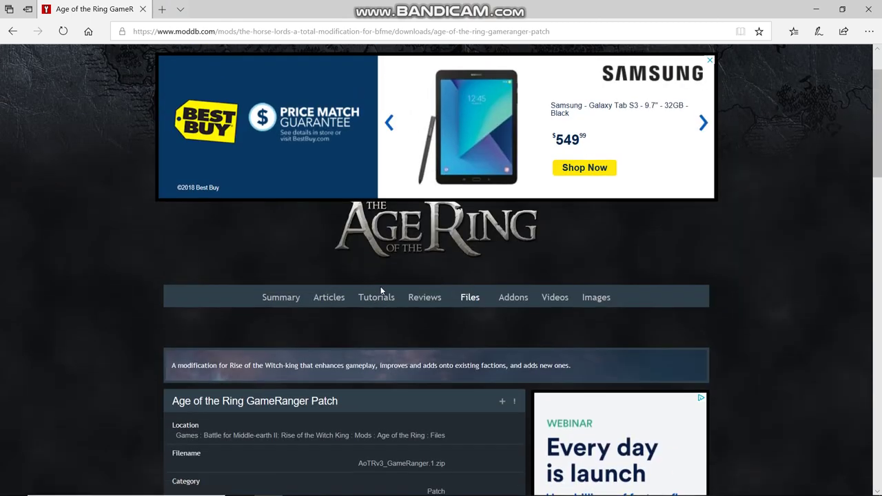
pyautogui.scroll(-6, 450, 299)
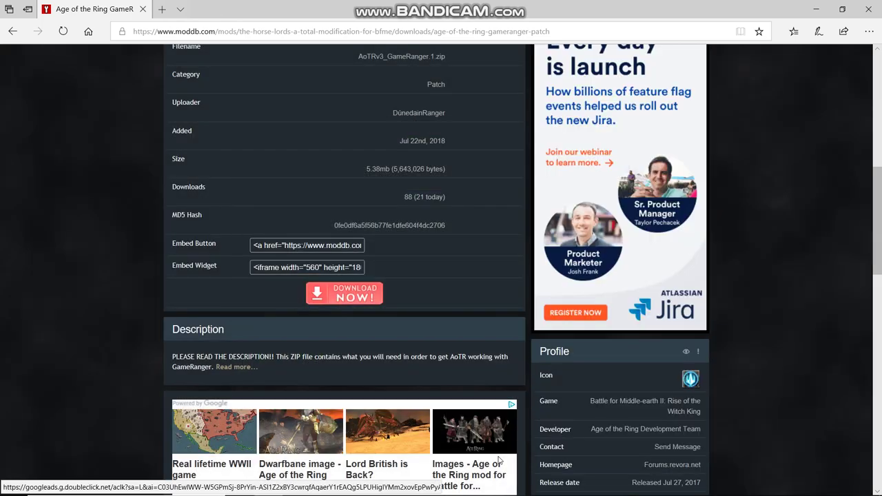
# Open the AoTRv3_GameRanger.1 archive from the Downloads folder in WinRAR and select all the files inside it.
pyautogui.click(298, 485)
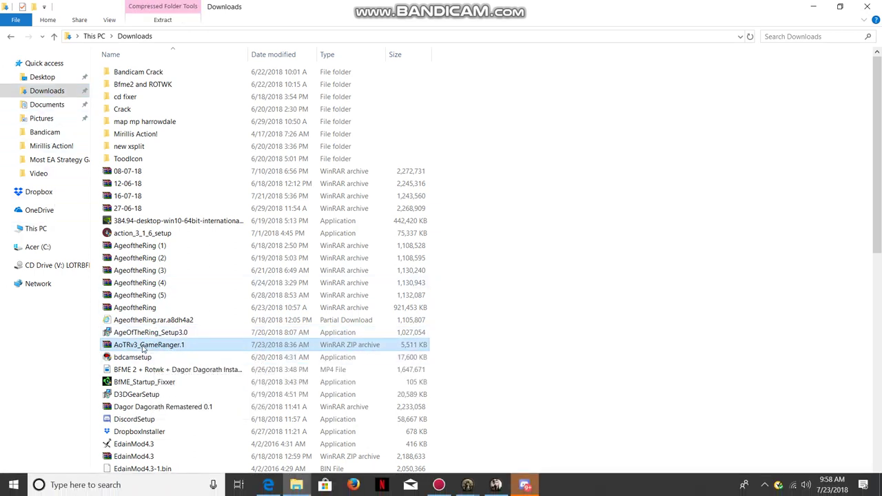
pyautogui.rightClick(142, 349)
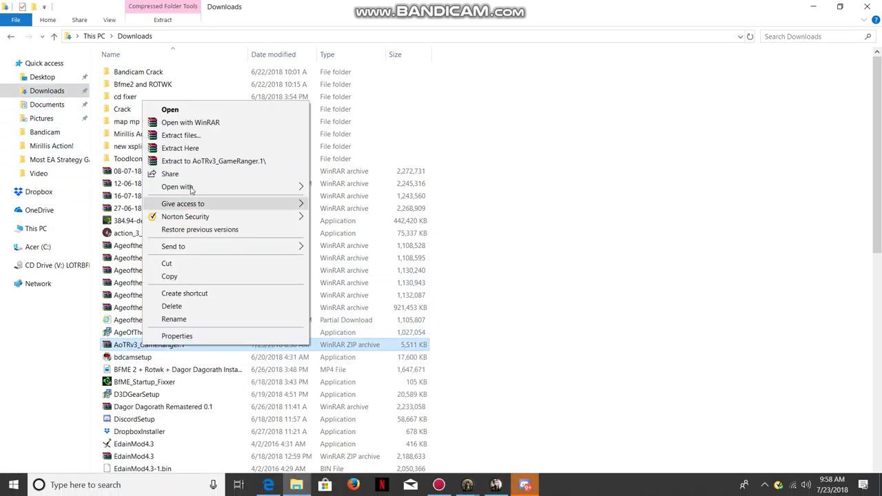
pyautogui.click(183, 120)
pyautogui.moveTo(100, 191); pyautogui.dragTo(151, 102)
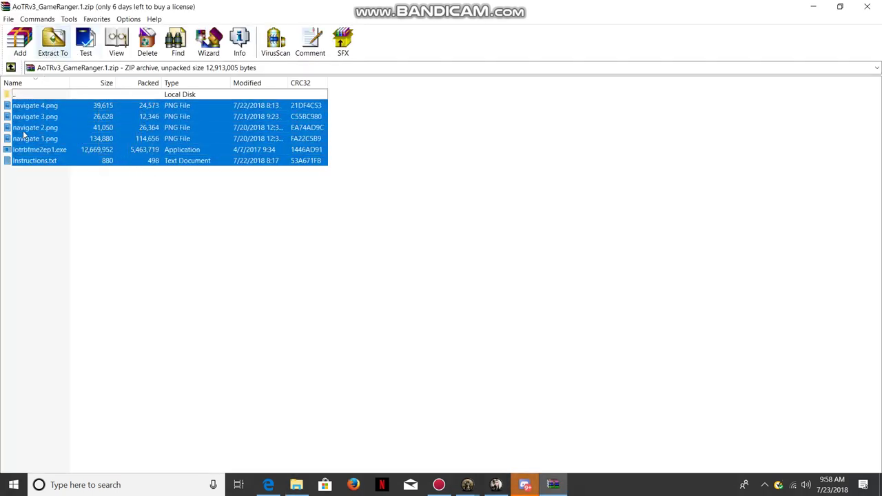
# Choose C:\Program Files (x86)\AOTR as the extraction destination for the selected files, but cancel the extraction and minimize the archive window.
pyautogui.click(55, 43)
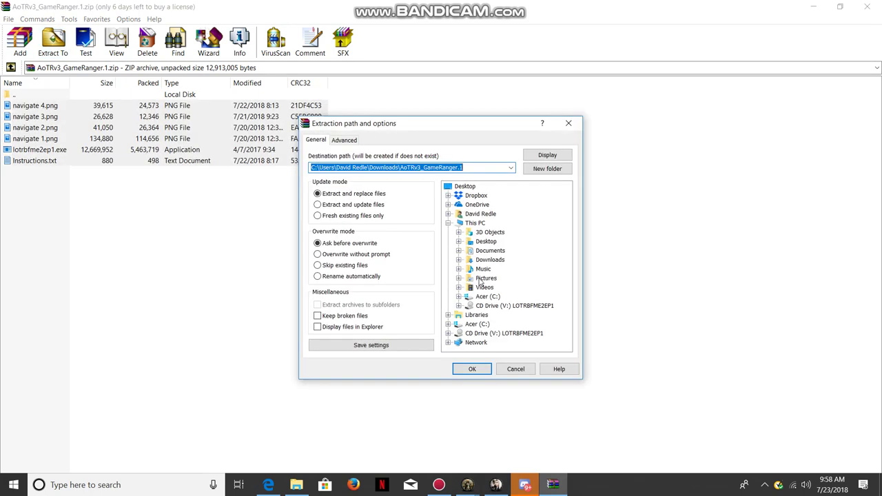
pyautogui.click(495, 298)
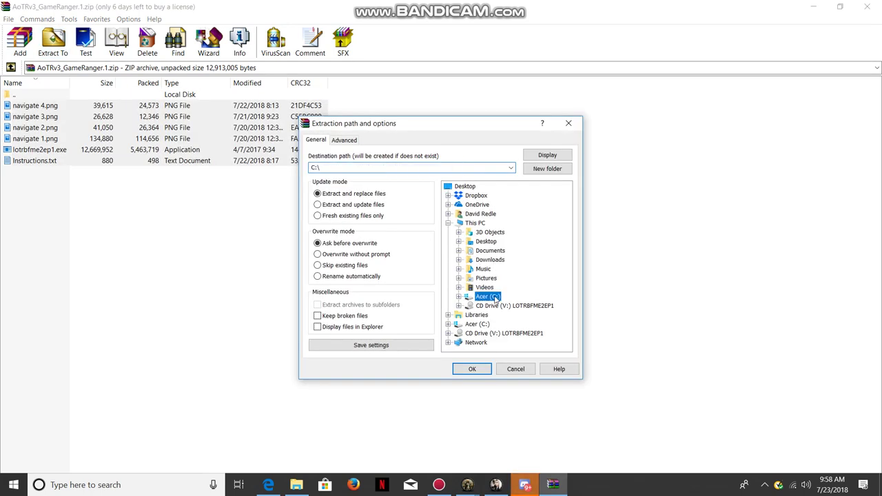
pyautogui.click(517, 255)
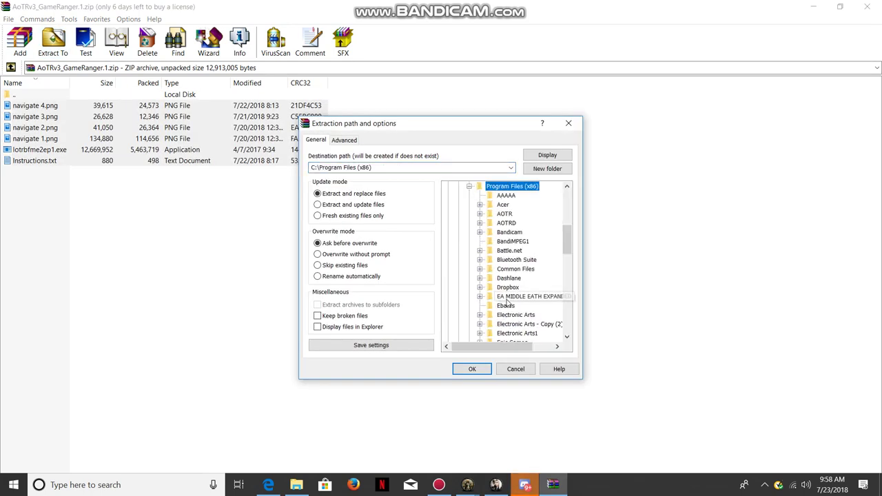
pyautogui.click(509, 214)
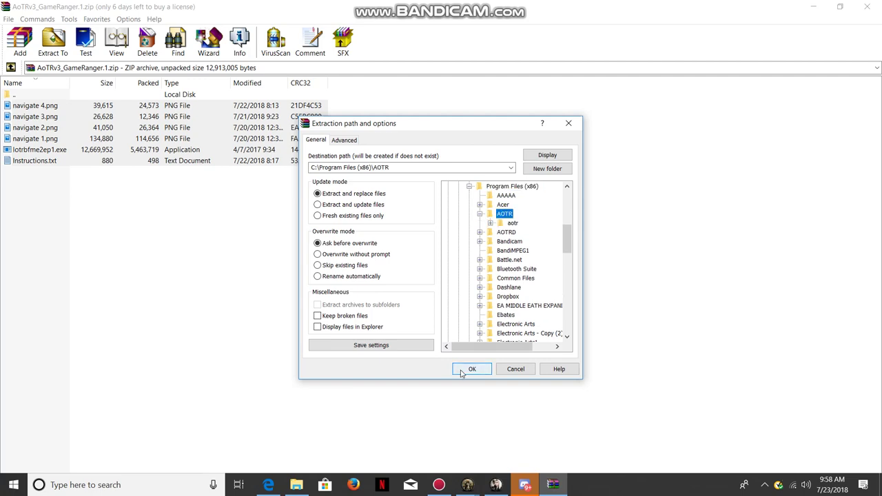
pyautogui.click(568, 124)
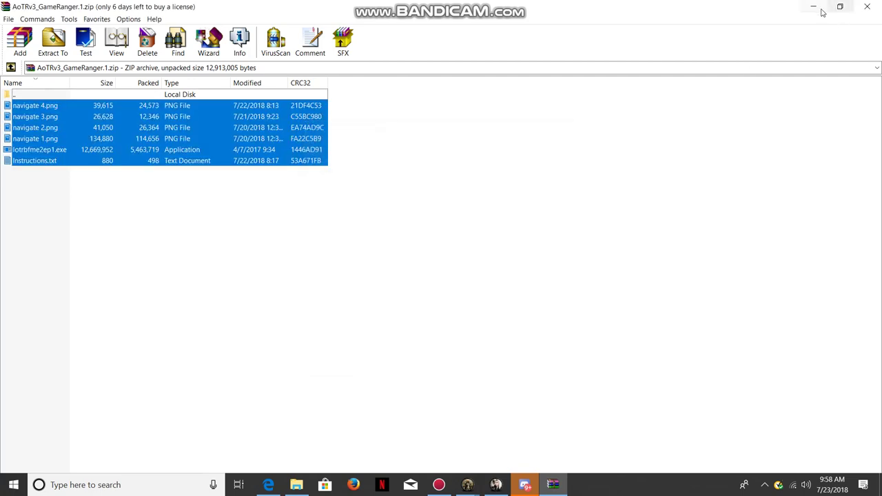
pyautogui.click(813, 8)
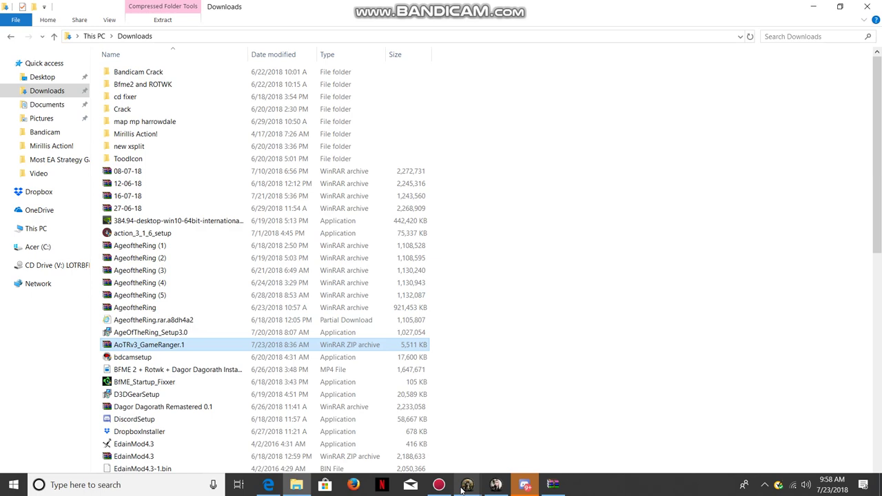
# Switch to the GameRanger main window and maximize it.
pyautogui.click(439, 484)
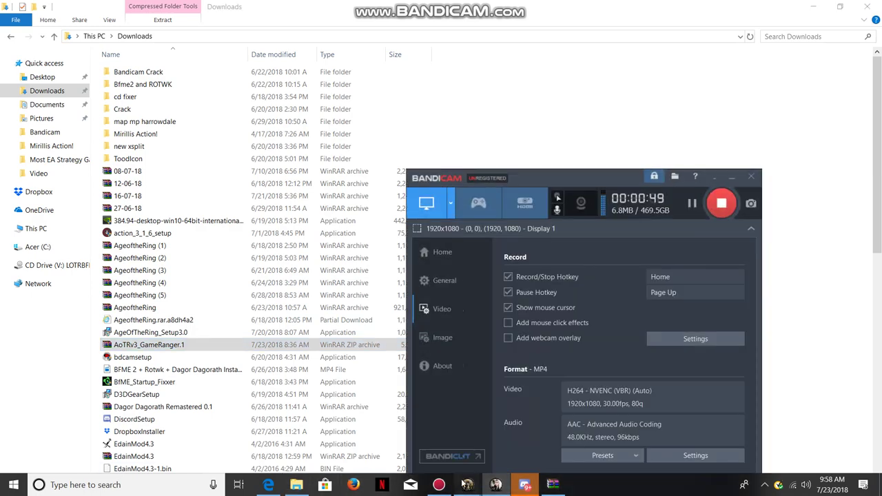
pyautogui.moveTo(467, 485)
pyautogui.click(543, 431)
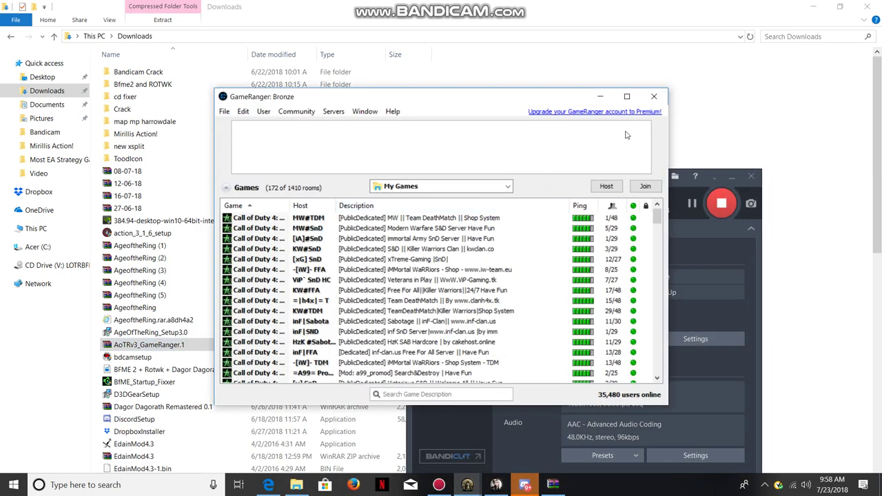
pyautogui.click(710, 179)
pyautogui.click(626, 97)
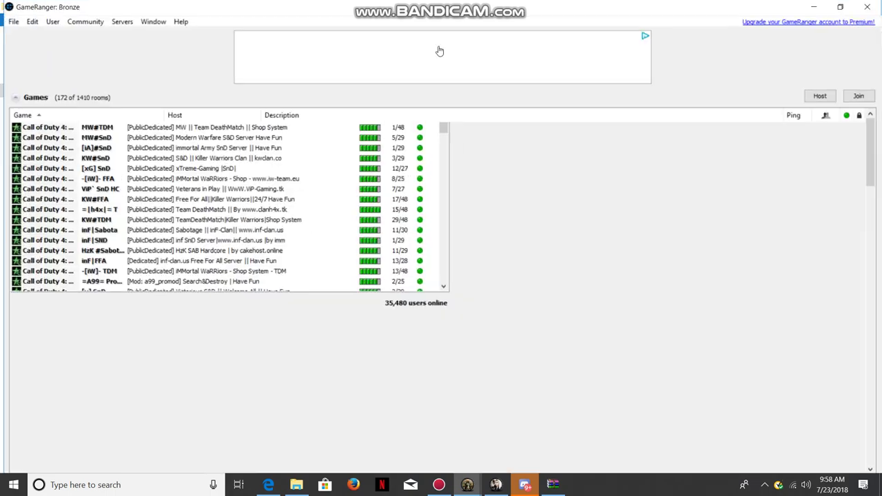
# Set the location of The Rise of the Witch-king in GameRanger's options to lotrbfme2ep1 in C:\Program Files (x86)\AOTR.
pyautogui.click(28, 20)
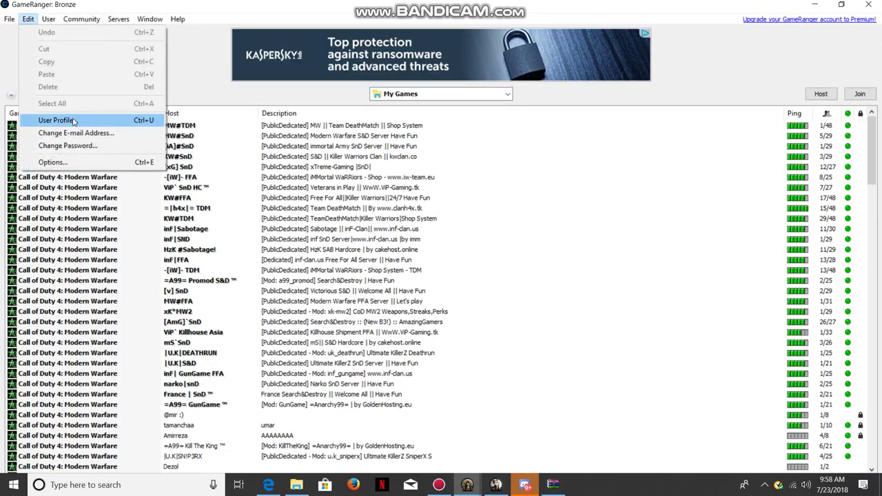
pyautogui.click(65, 162)
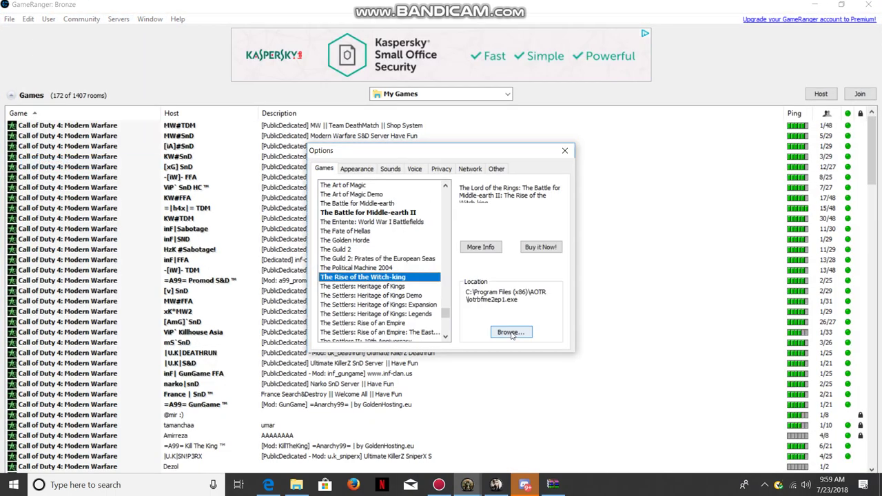
pyautogui.click(511, 333)
pyautogui.click(310, 283)
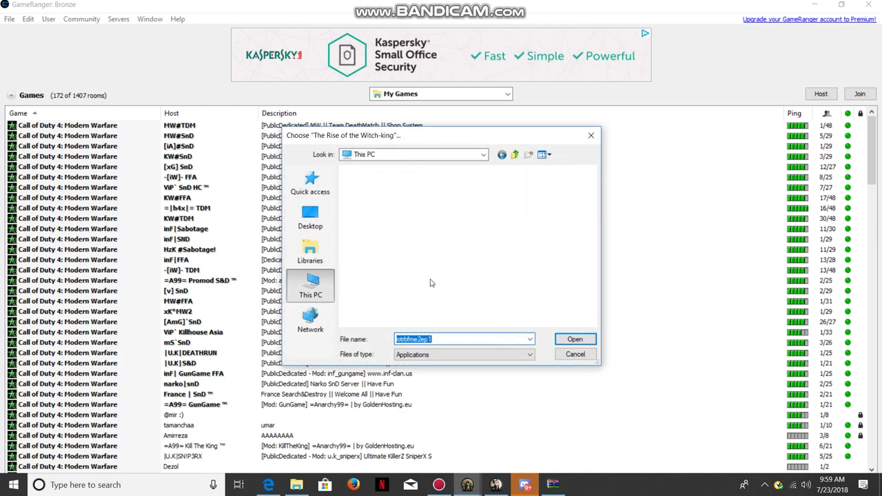
pyautogui.doubleClick(387, 309)
pyautogui.doubleClick(382, 241)
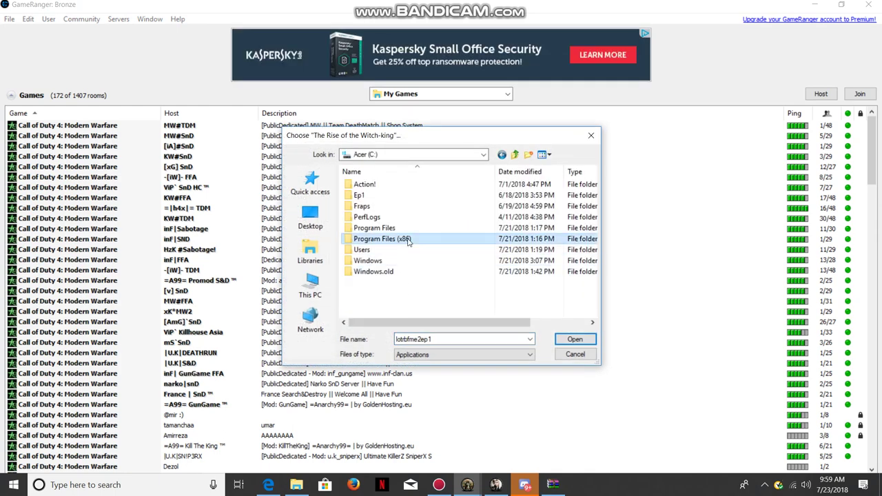
pyautogui.doubleClick(372, 206)
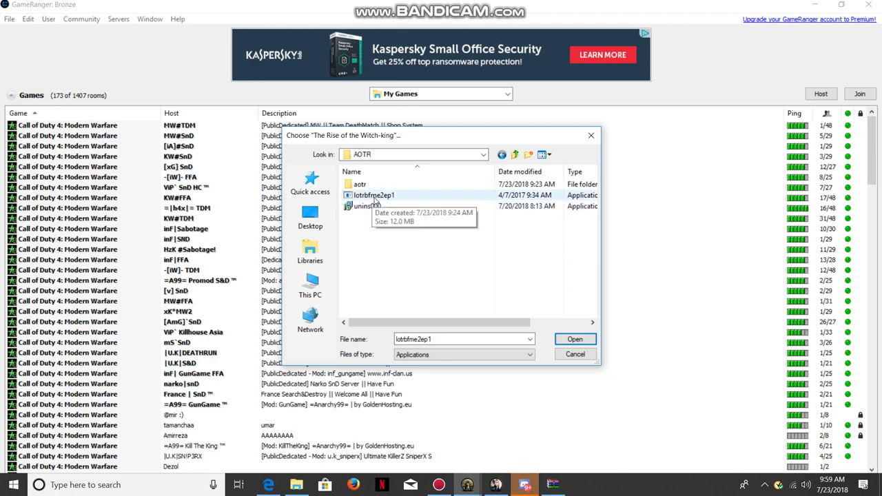
pyautogui.doubleClick(374, 197)
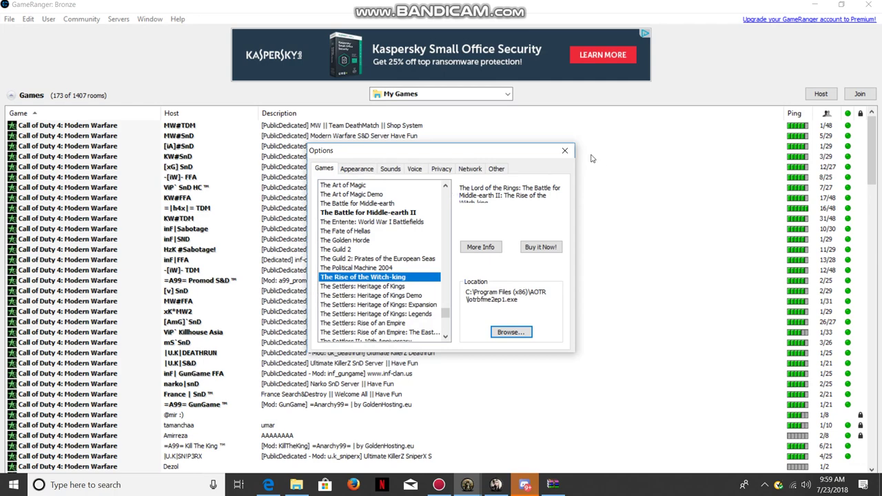
pyautogui.click(564, 150)
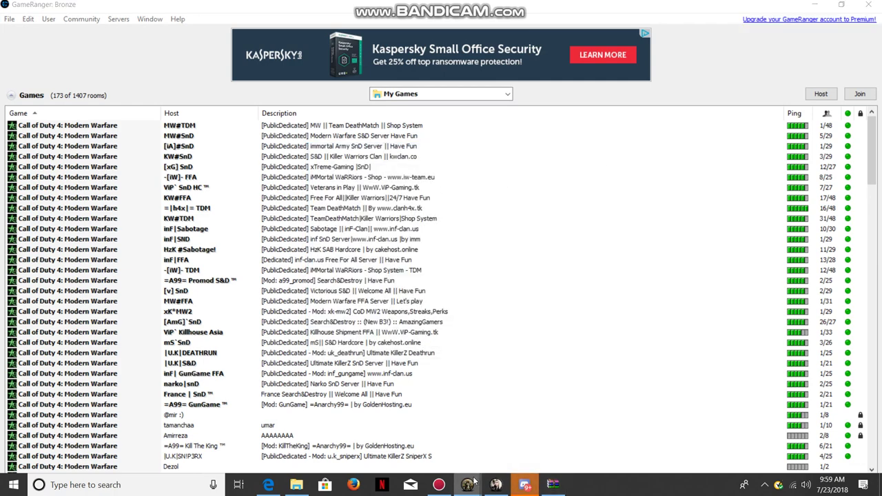
# Switch to The Rise of the Witch-king room and start its game.
pyautogui.moveTo(474, 482)
pyautogui.click(398, 441)
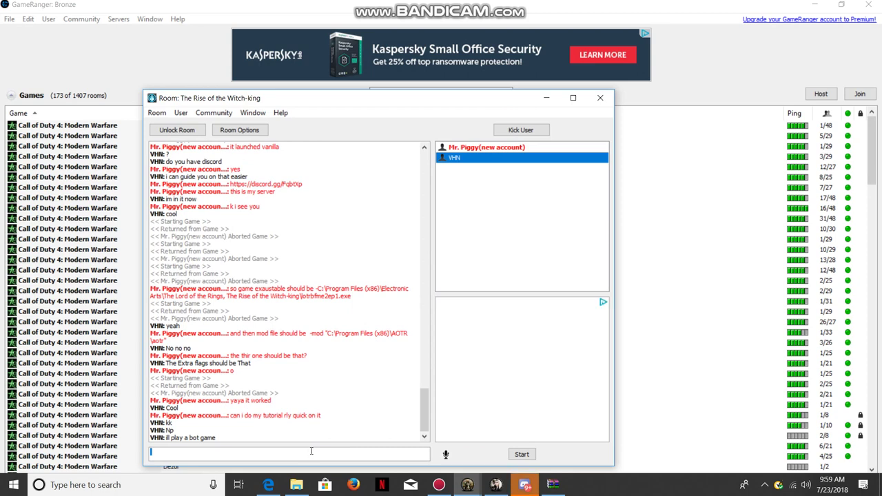
pyautogui.click(521, 454)
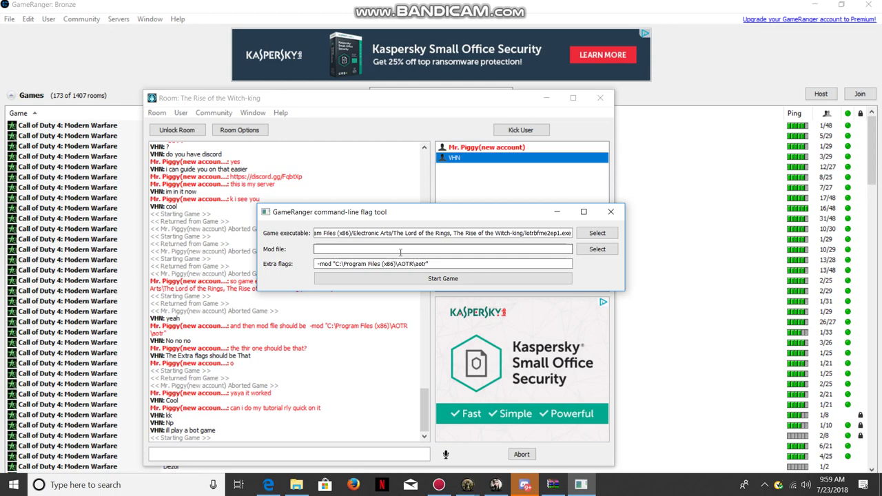
# Minimize the windows covering the desktop and open the properties of The Age of the Ring for RotWk shortcut.
pyautogui.click(815, 5)
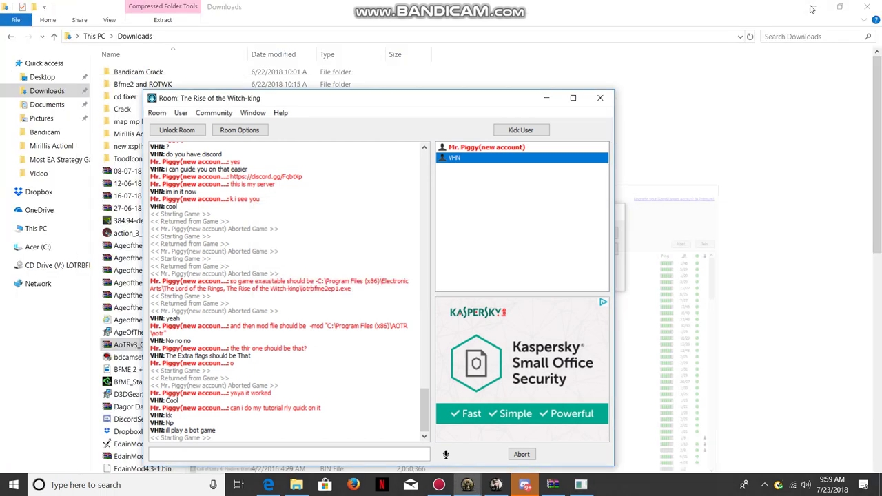
pyautogui.click(815, 5)
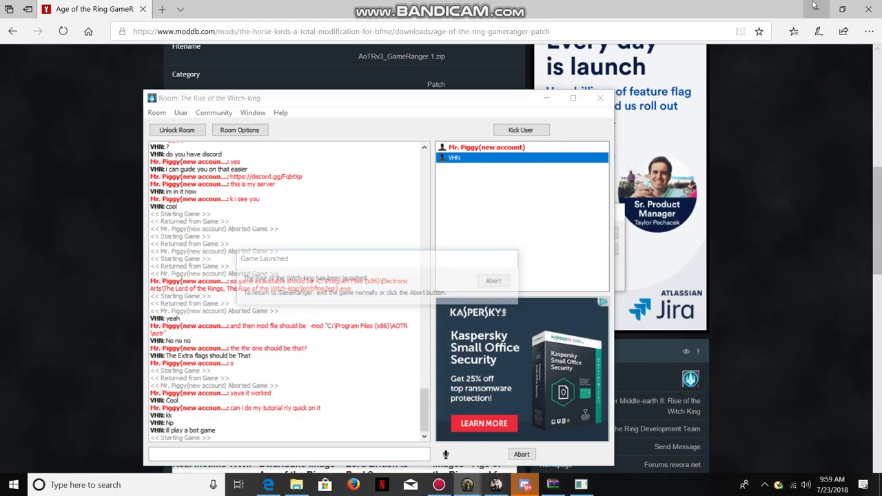
pyautogui.click(815, 9)
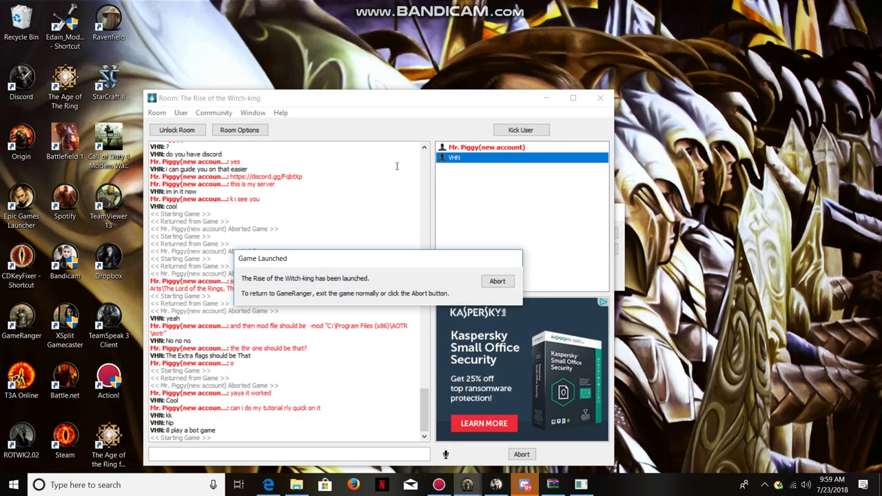
pyautogui.rightClick(109, 448)
pyautogui.click(142, 438)
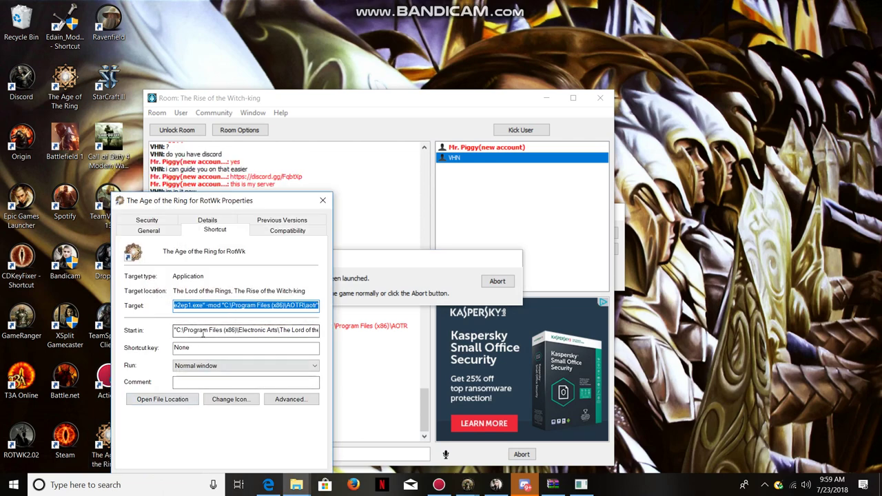
# Copy the entire Start in path from the shortcut's properties.
pyautogui.click(175, 332)
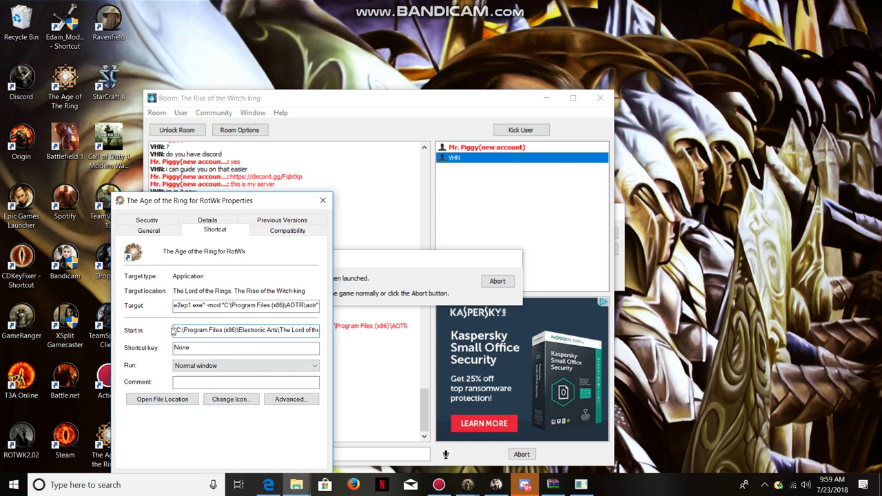
pyautogui.moveTo(175, 330); pyautogui.dragTo(388, 341)
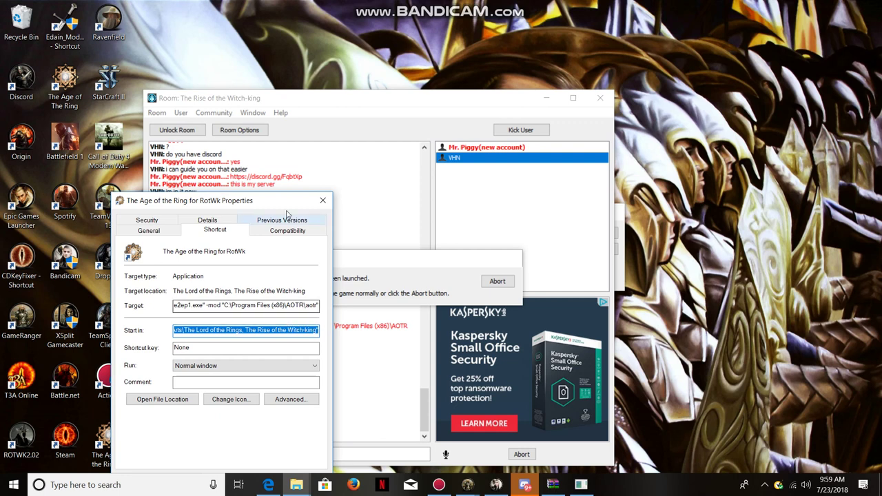
pyautogui.rightClick(275, 332)
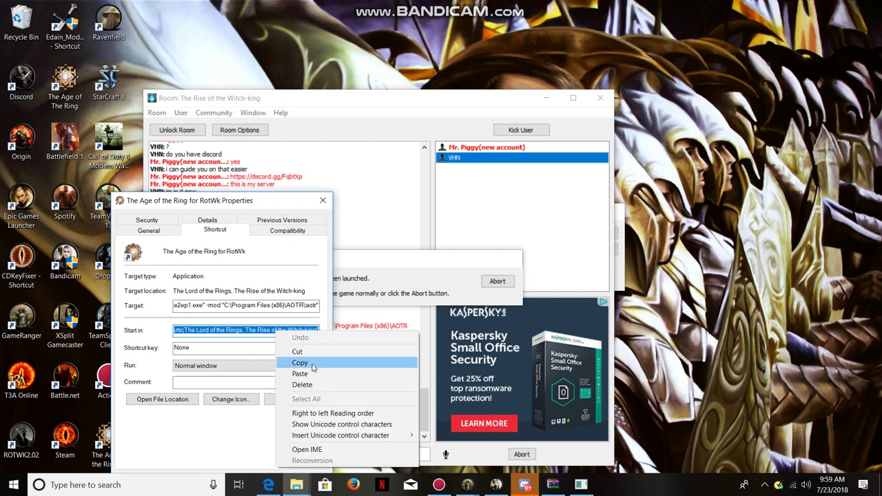
pyautogui.click(307, 363)
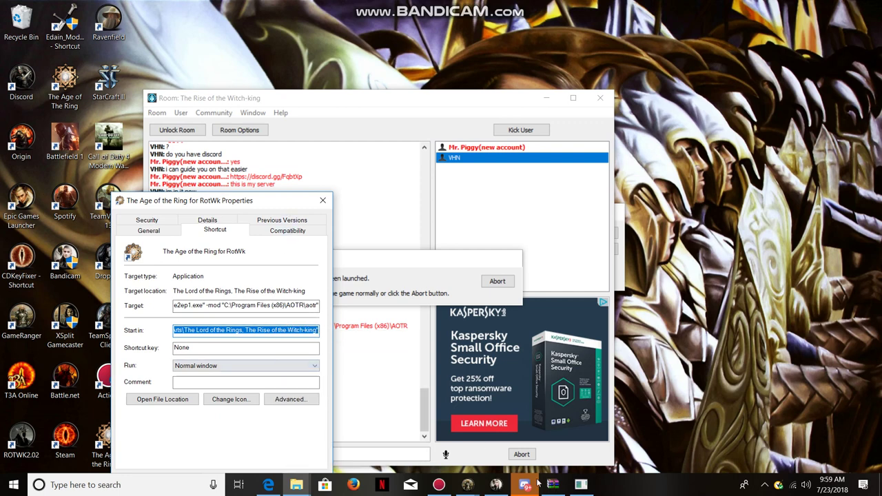
# Bring up the GameRanger command-line flag tool, select its whole Game executable path, and close the shortcut's properties.
pyautogui.click(583, 486)
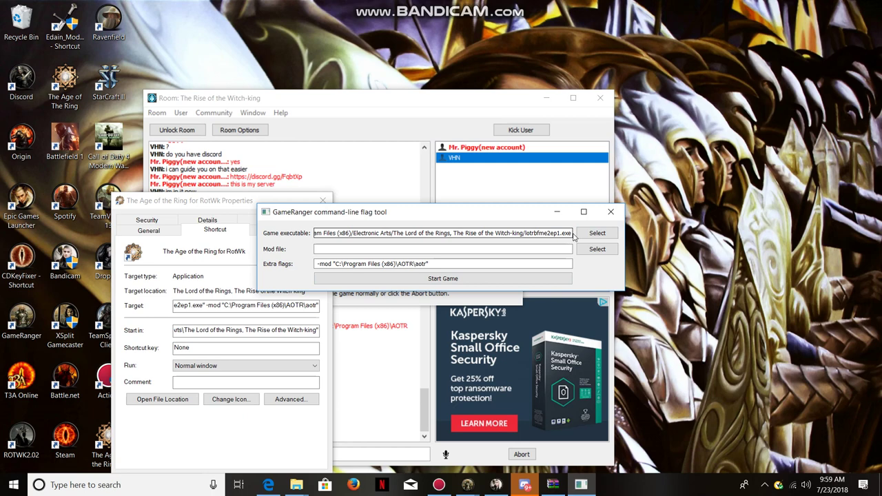
pyautogui.moveTo(295, 205); pyautogui.dragTo(228, 211)
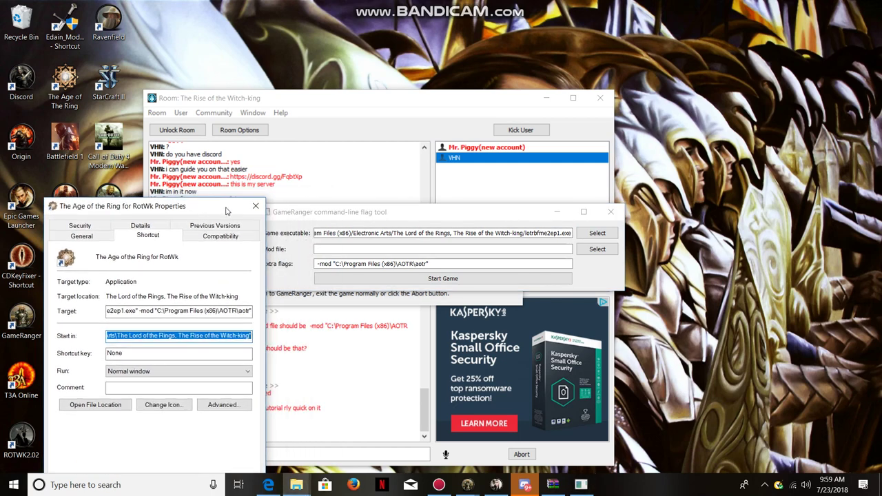
pyautogui.moveTo(569, 233); pyautogui.dragTo(227, 229)
pyautogui.click(333, 233)
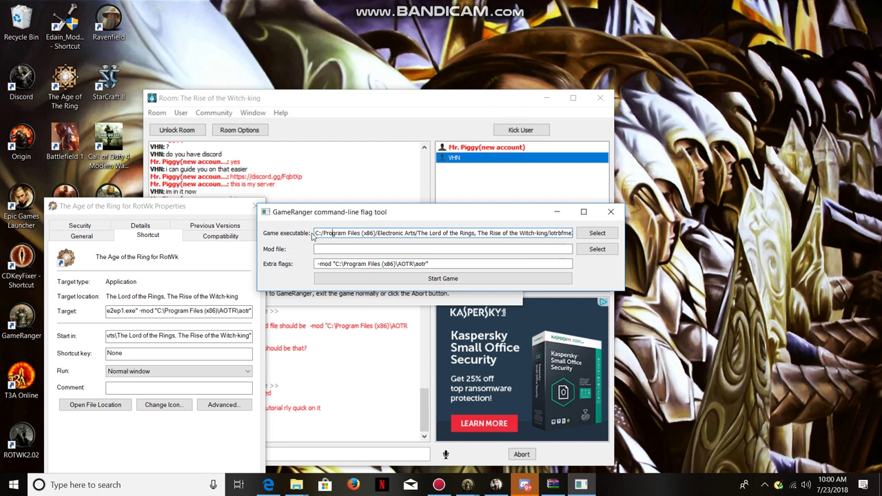
pyautogui.click(316, 232)
pyautogui.moveTo(316, 233); pyautogui.dragTo(604, 239)
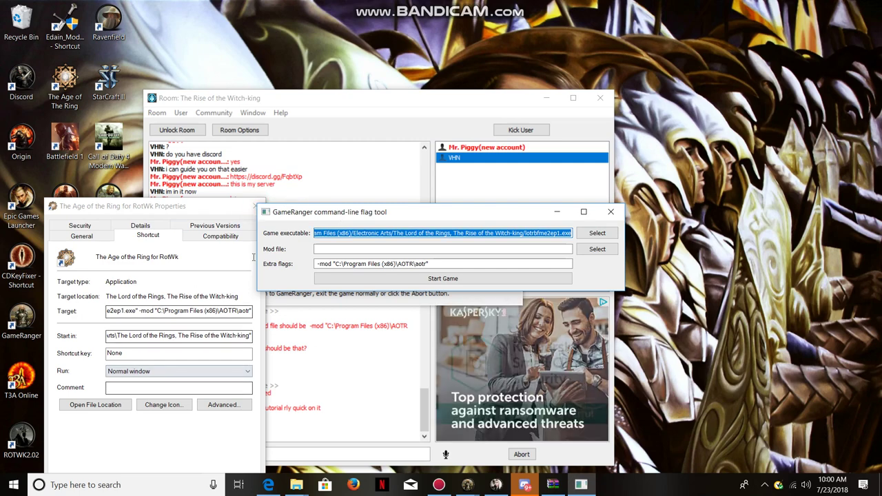
pyautogui.click(254, 207)
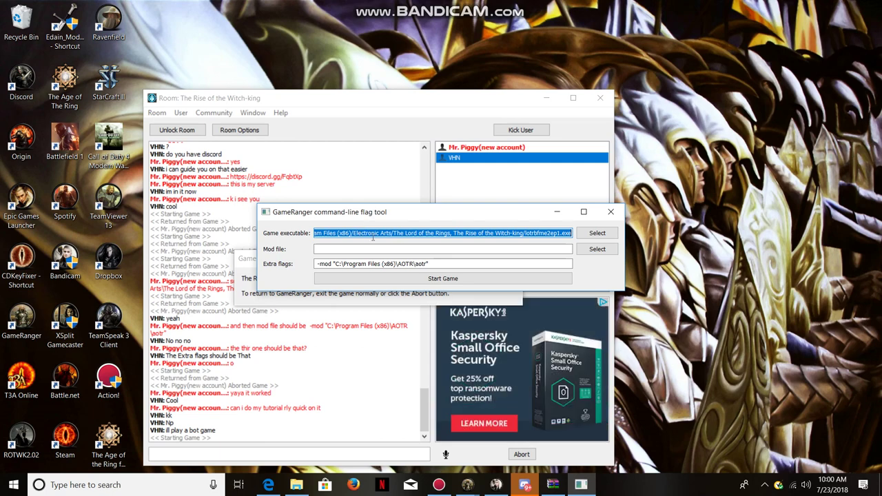
# Reopen the properties of The Age of the Ring for RotWk shortcut and copy only the executable path from Target, without quotes or the -mod flag.
pyautogui.rightClick(114, 445)
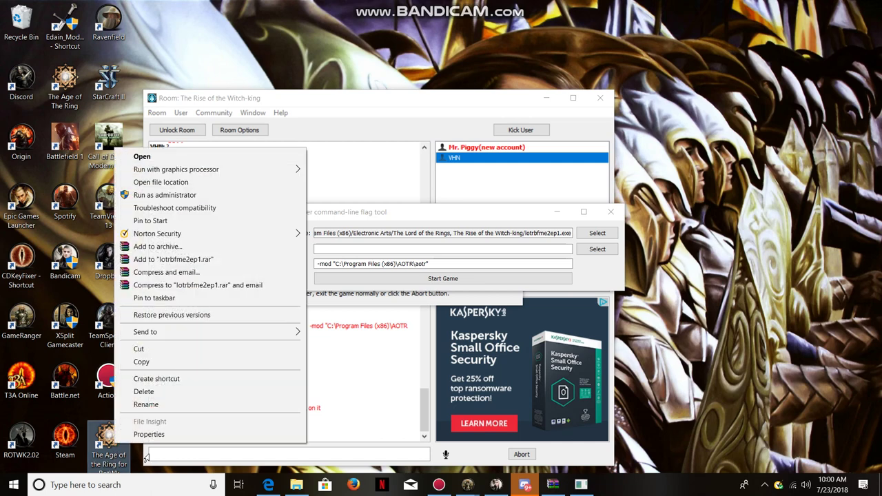
pyautogui.click(148, 436)
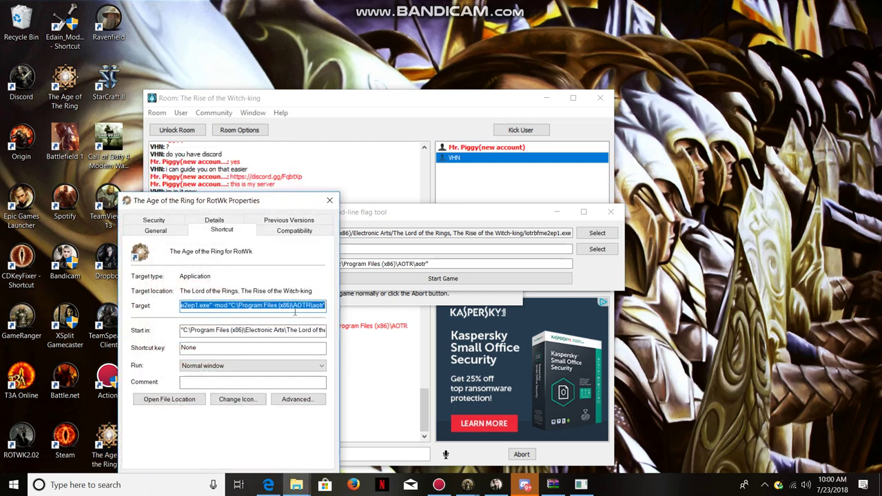
pyautogui.click(210, 307)
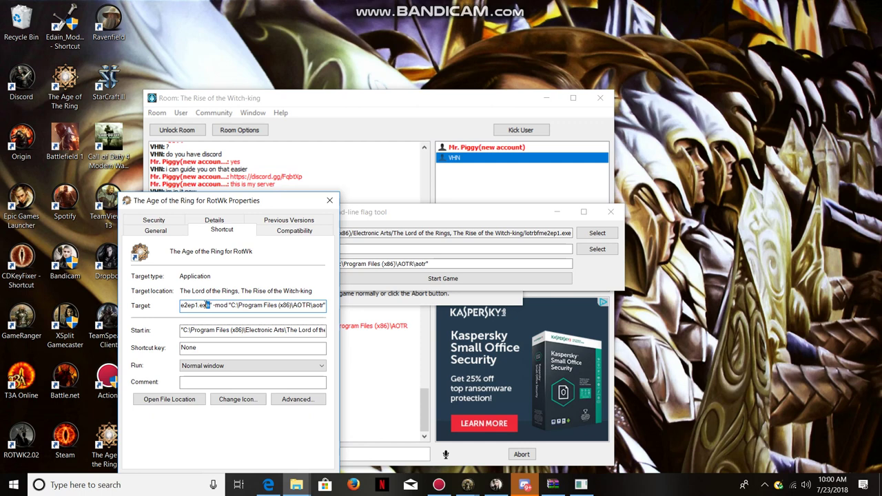
pyautogui.moveTo(207, 305); pyautogui.dragTo(138, 308)
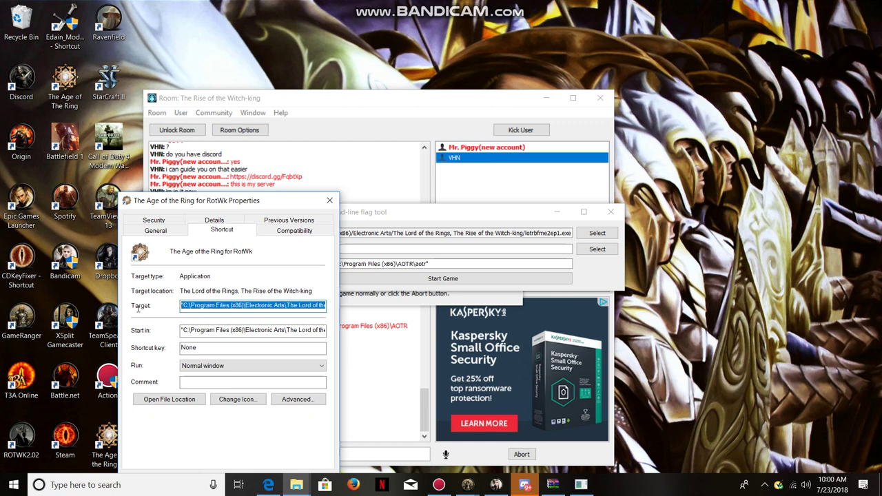
pyautogui.click(184, 307)
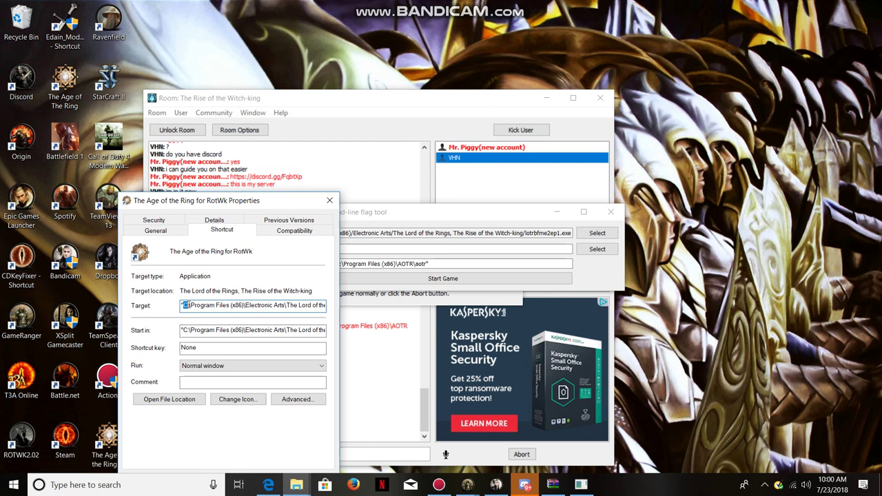
pyautogui.moveTo(211, 305); pyautogui.dragTo(337, 314)
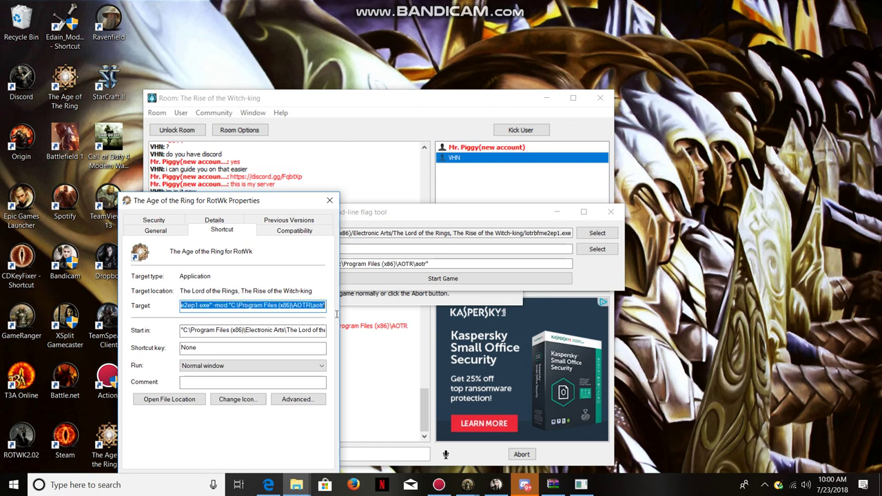
pyautogui.rightClick(206, 305)
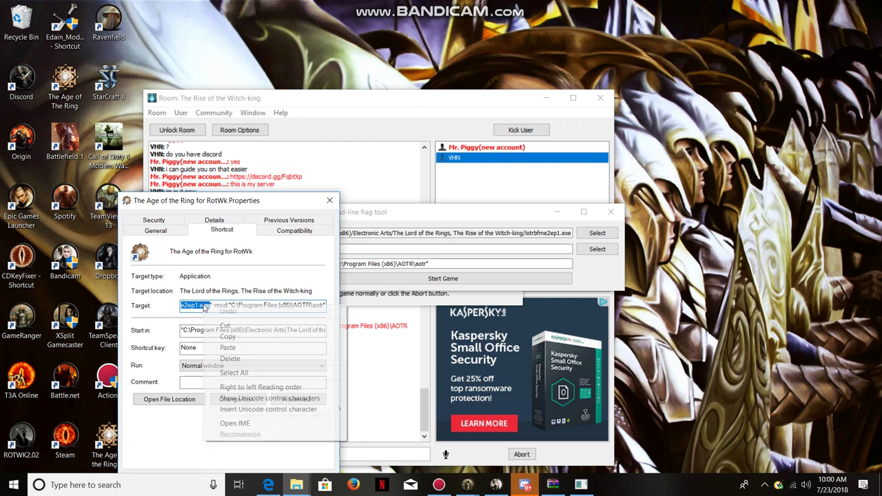
pyautogui.click(234, 335)
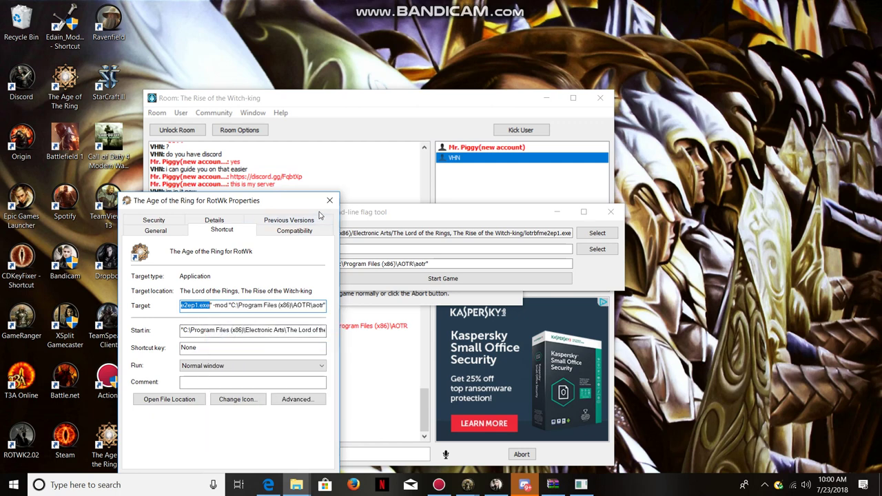
# Replace the Game executable path in the flag tool with the copied path ending in The Rise of the Witch-king\lotrbfme2ep1.exe.
pyautogui.moveTo(318, 201); pyautogui.dragTo(148, 226)
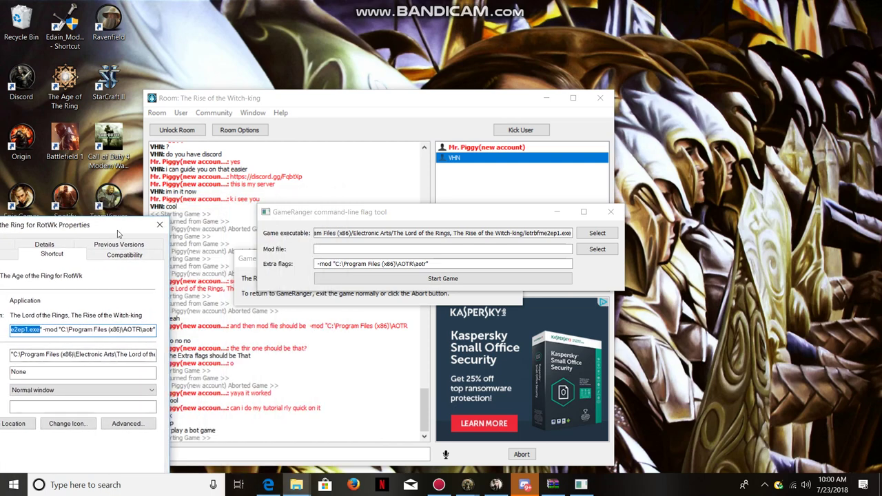
pyautogui.click(565, 237)
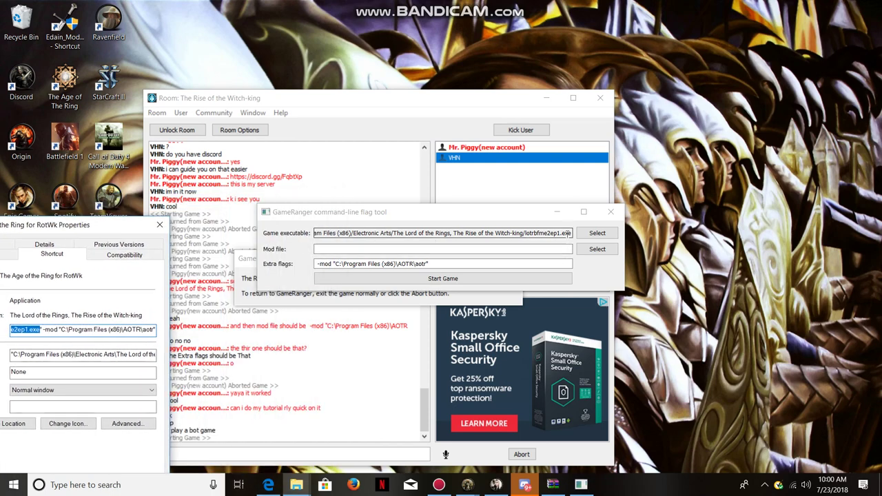
pyautogui.moveTo(569, 234); pyautogui.dragTo(268, 234)
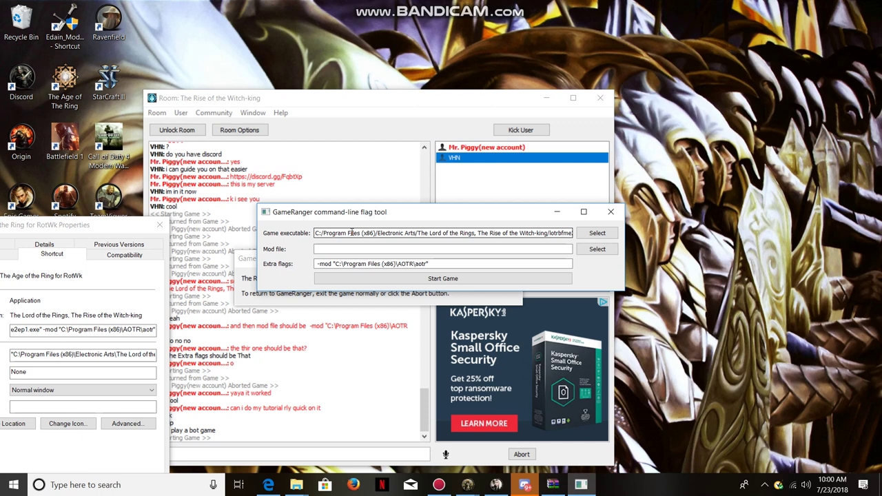
pyautogui.click(316, 233)
pyautogui.moveTo(315, 233); pyautogui.dragTo(604, 233)
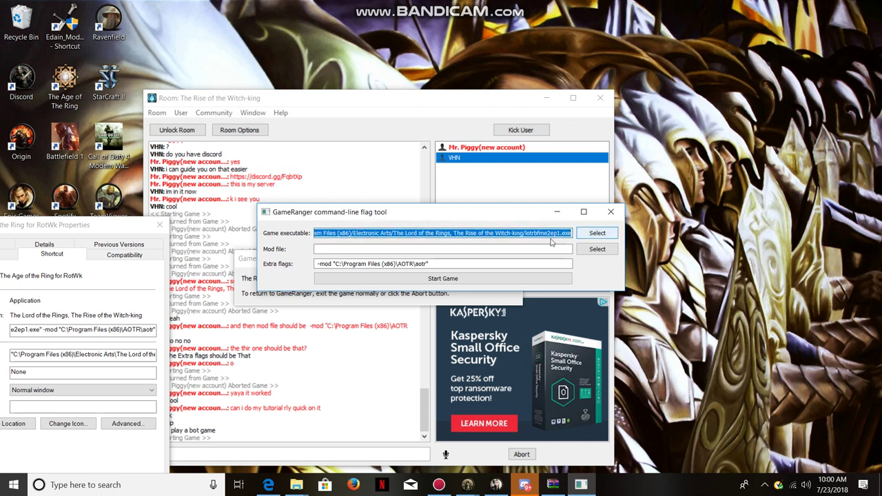
pyautogui.press('BackSpace')
pyautogui.rightClick(435, 233)
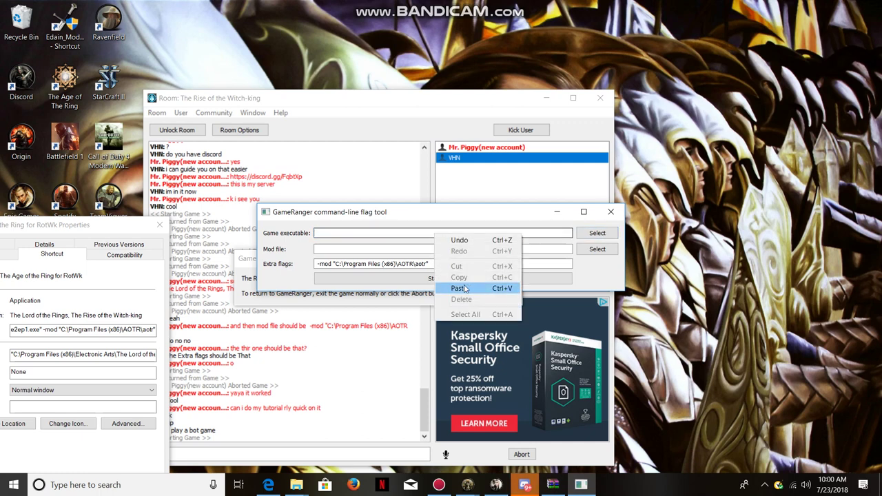
pyautogui.click(464, 287)
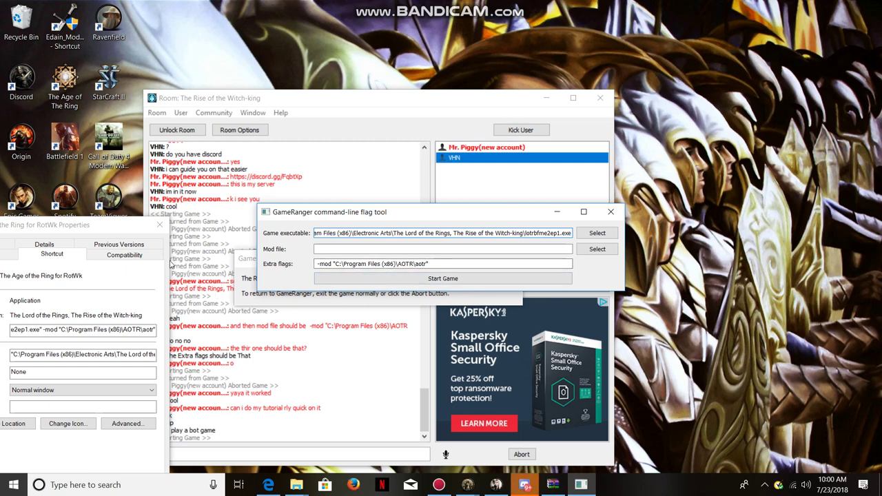
# Copy the -mod "C:\Program Files (x86)\AOTR\aotr" part, including its leading space, from the shortcut's Target.
pyautogui.moveTo(117, 233); pyautogui.dragTo(132, 225)
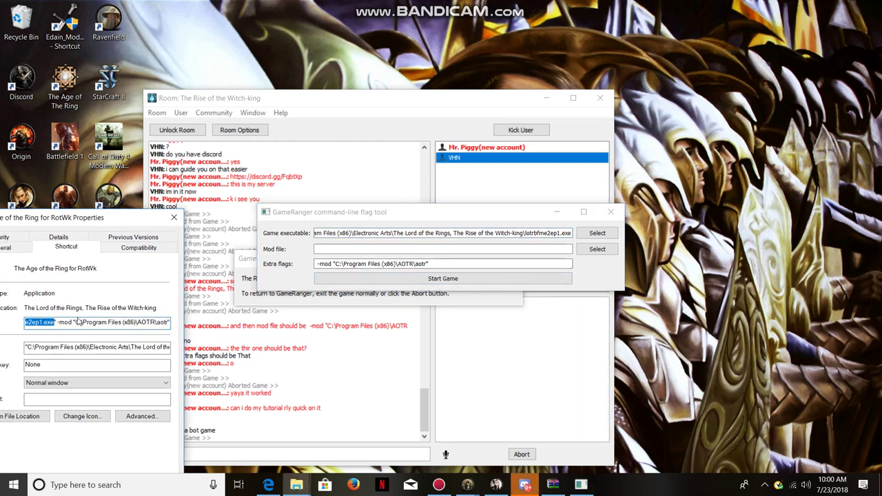
pyautogui.click(60, 322)
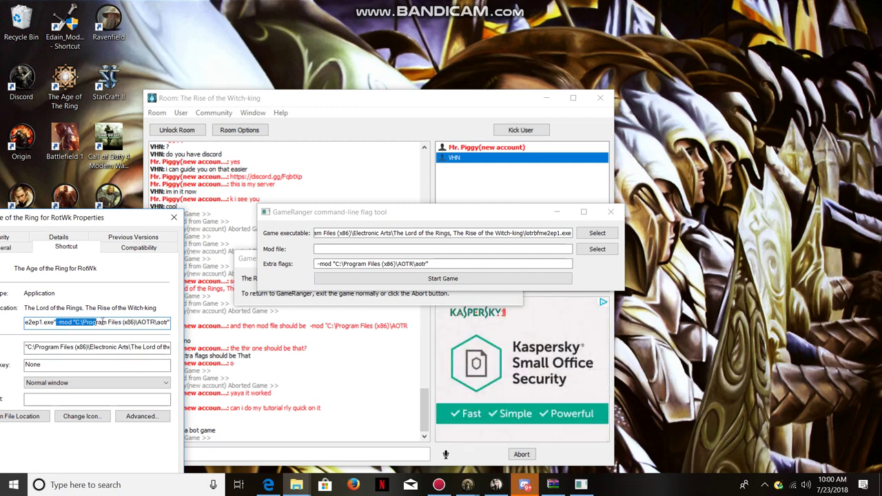
pyautogui.moveTo(103, 322); pyautogui.dragTo(184, 318)
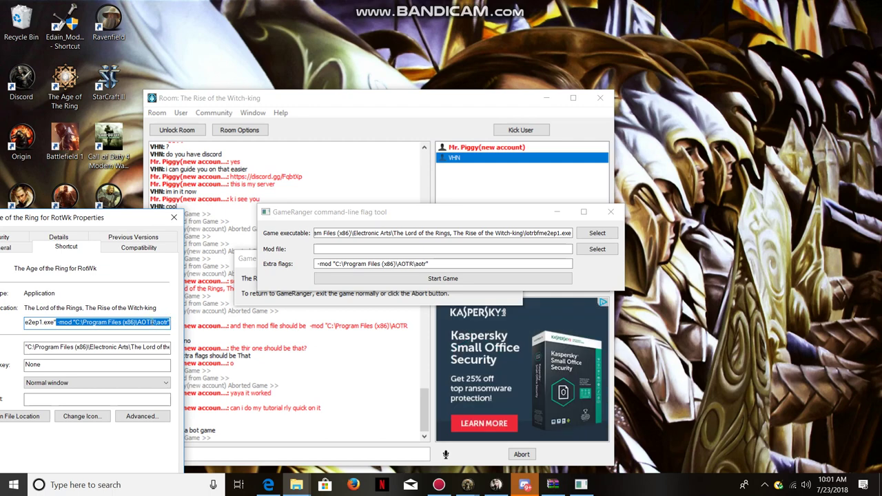
pyautogui.rightClick(153, 322)
pyautogui.click(172, 352)
# Replace the flag tool's Extra flags with the copied -mod "C:\Program Files (x86)\AOTR\aotr".
pyautogui.tripleClick(450, 267)
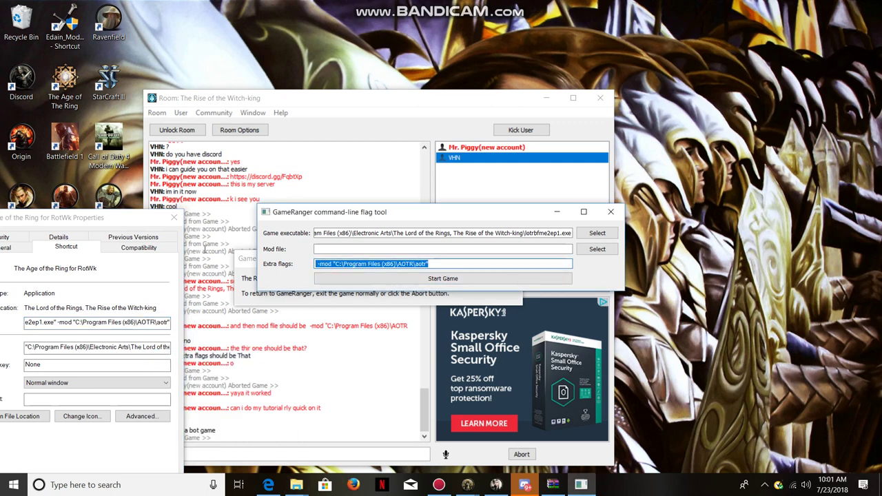
pyautogui.press('BackSpace')
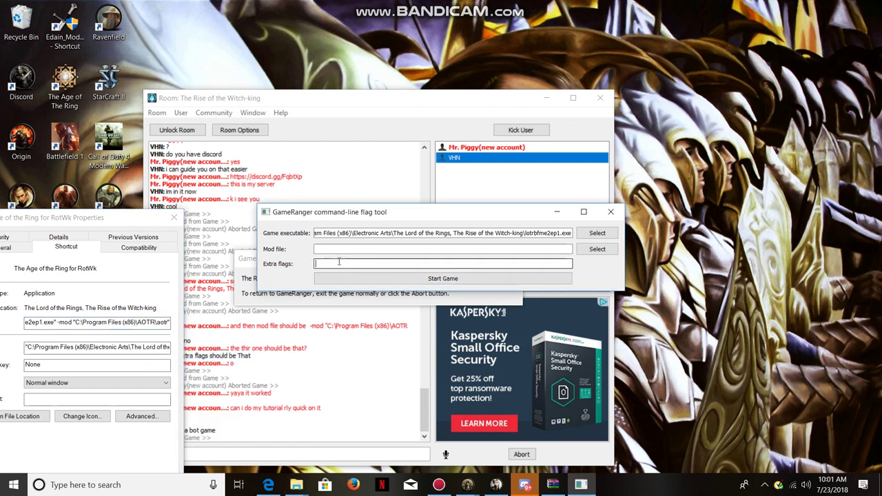
pyautogui.rightClick(334, 262)
pyautogui.click(365, 318)
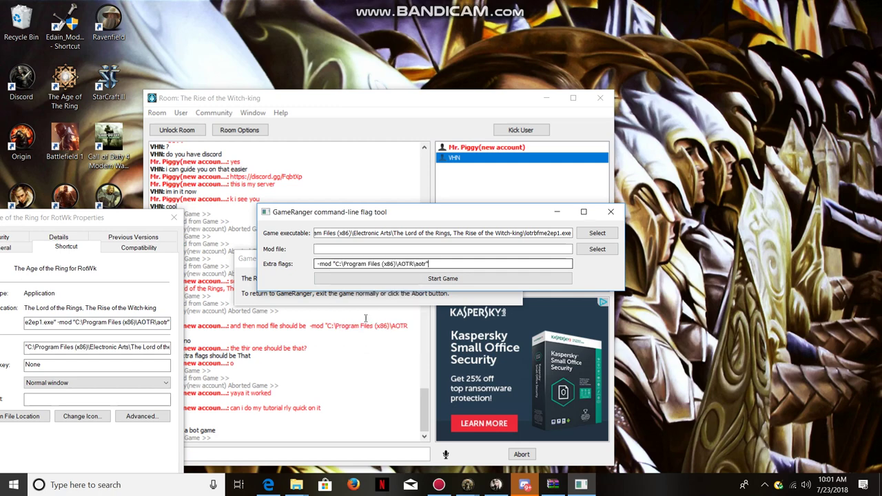
# Close the shortcut's properties and start the game from the GameRanger command-line flag tool.
pyautogui.click(175, 218)
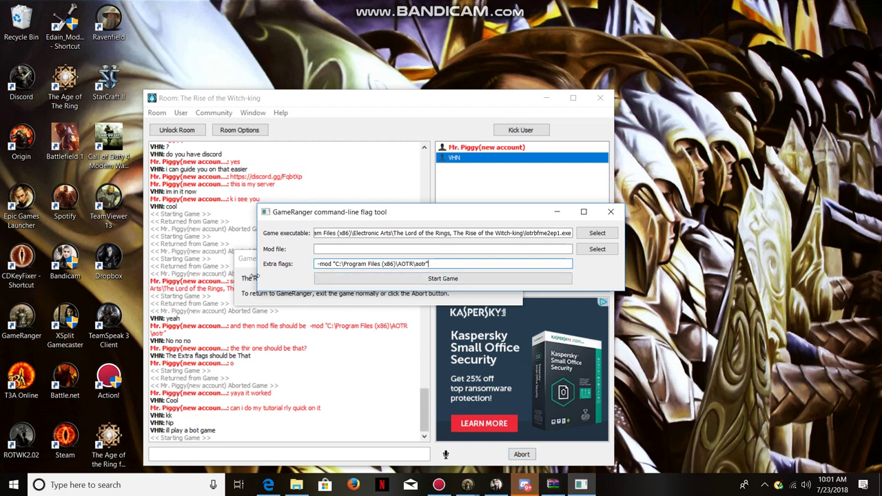
pyautogui.click(444, 279)
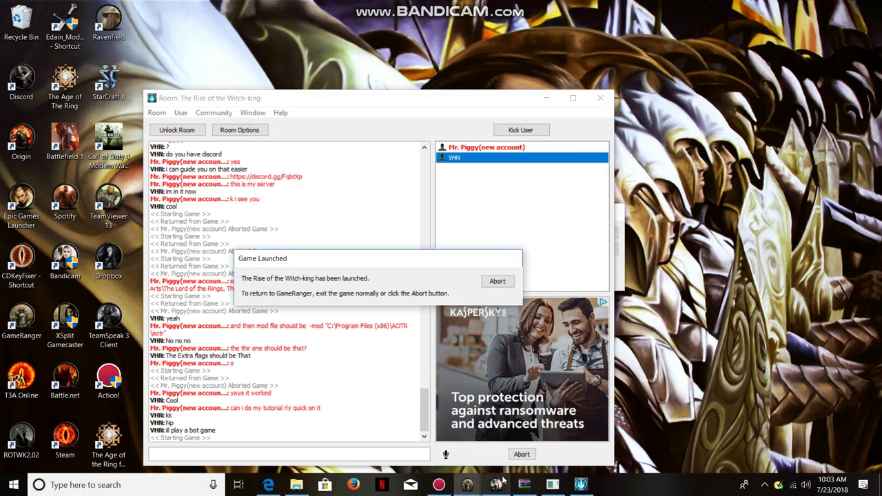
pyautogui.click(496, 483)
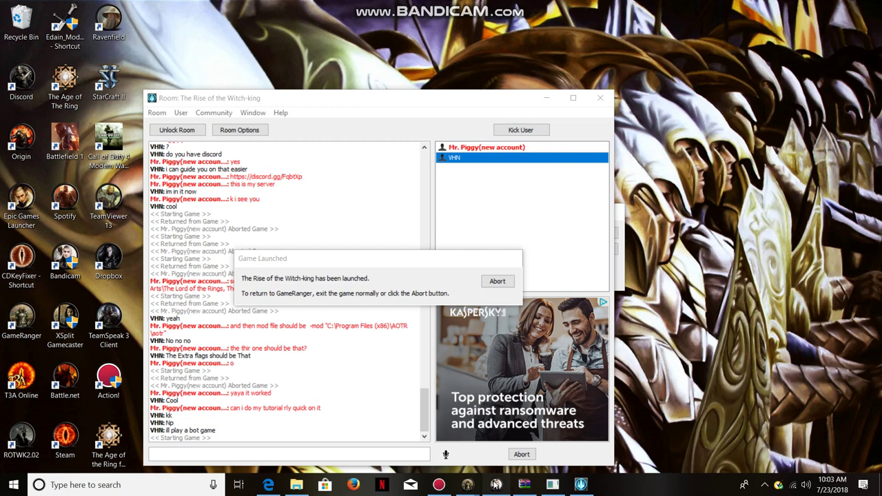
pyautogui.click(495, 484)
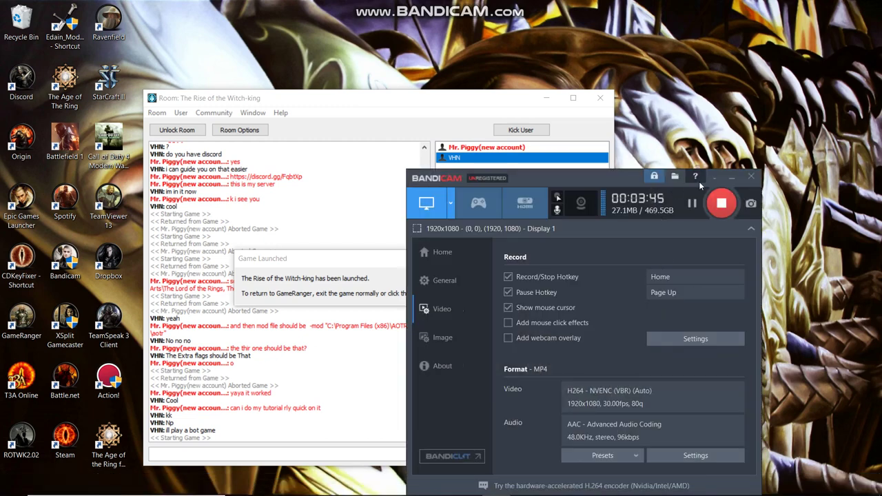